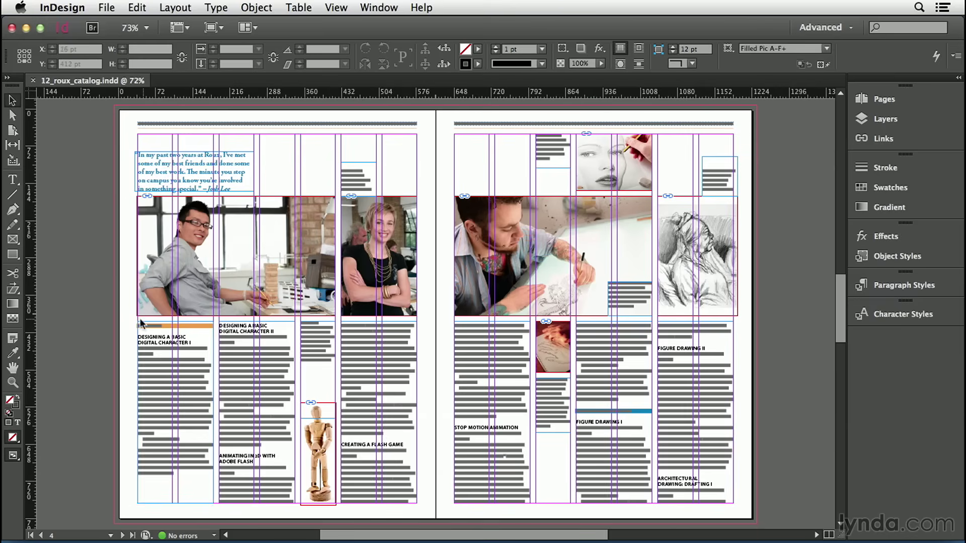
# - Zoom to 164% on the lower-left Animation course columns, then return to the Selection tool
pyautogui.moveTo(133, 317); pyautogui.dragTo(295, 508)
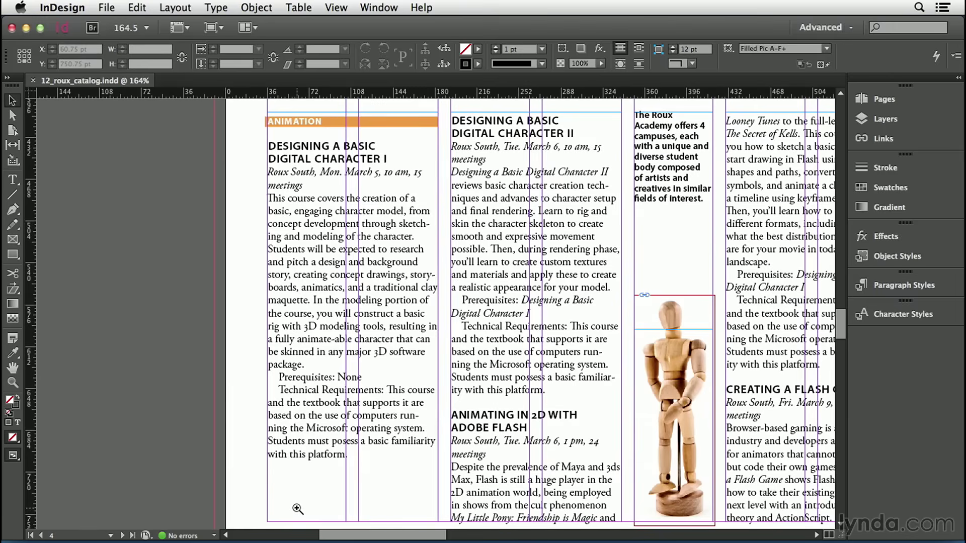
pyautogui.press('v')
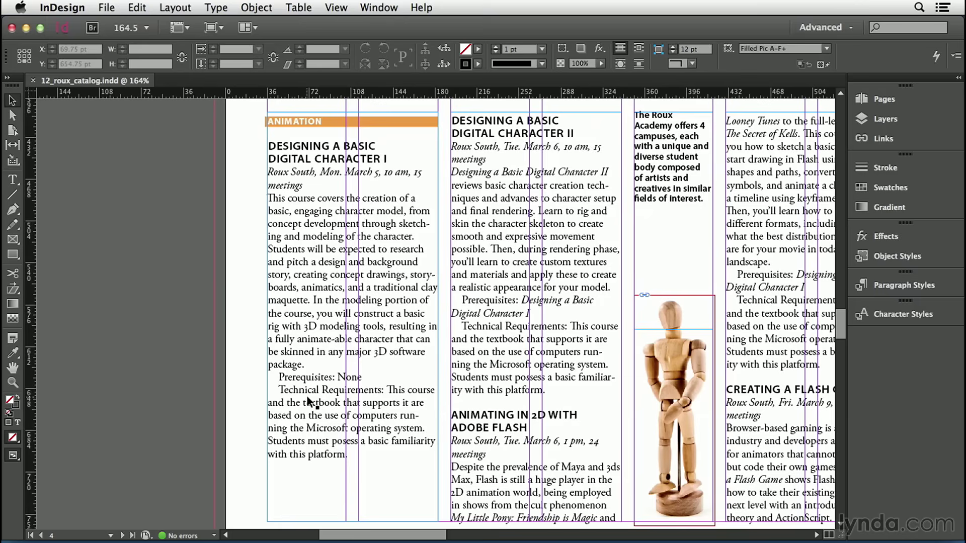
# - Select the 'Prerequisites:' label in the first course and open Find/Change
pyautogui.doubleClick(307, 381)
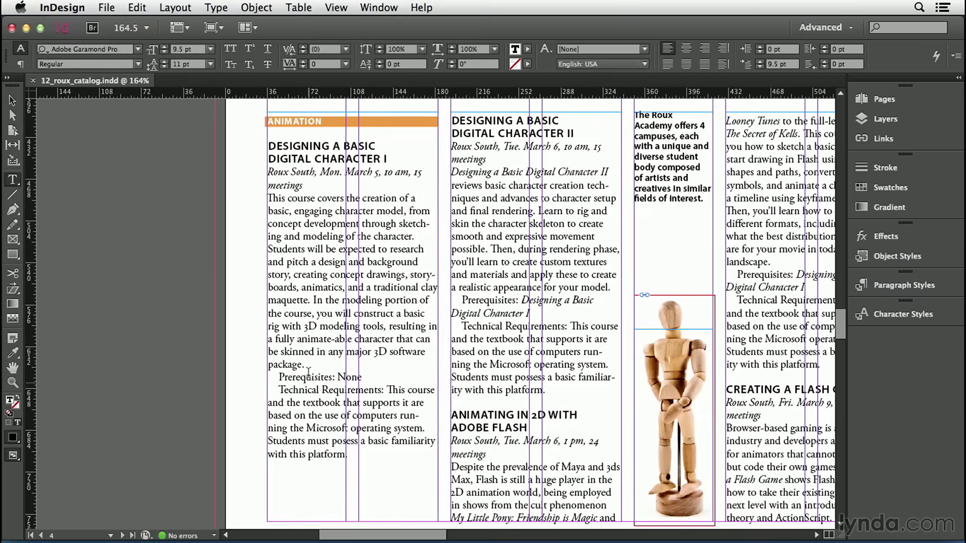
pyautogui.doubleClick(299, 376)
pyautogui.keyDown('shift'); pyautogui.click(333, 378); pyautogui.keyUp('shift')
pyautogui.press('super+c')
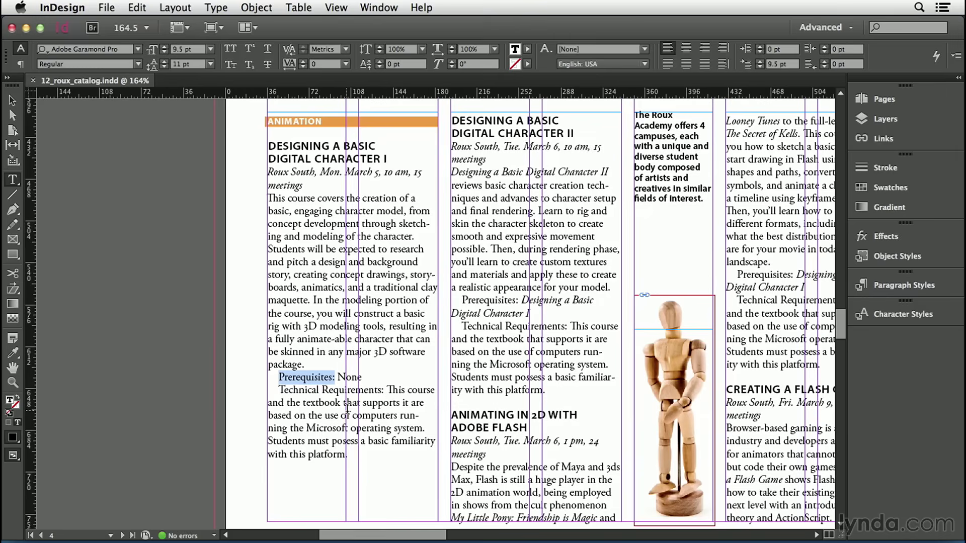
pyautogui.click(137, 7)
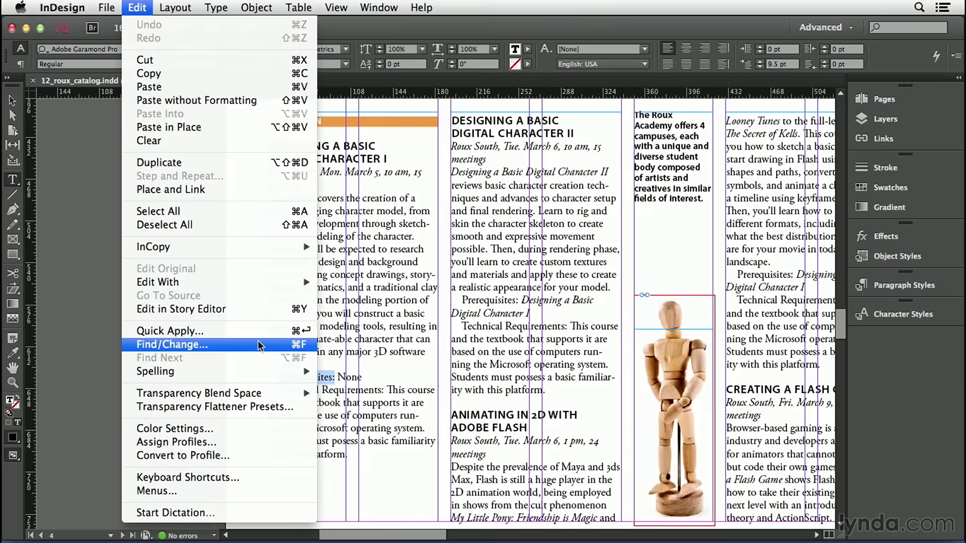
pyautogui.click(279, 347)
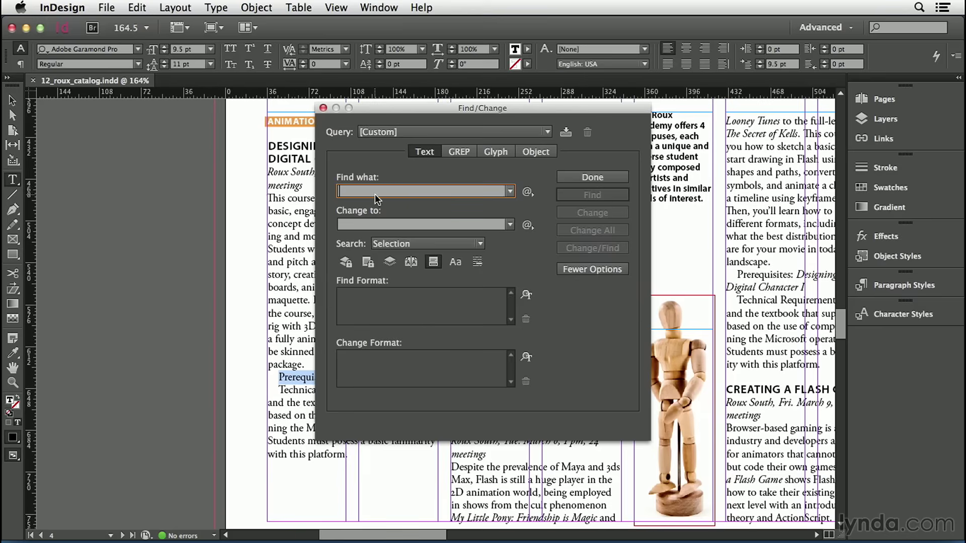
# - Load 'Prerequisites:' as the search text and reveal the Find/Change format sections
pyautogui.press('super+v')
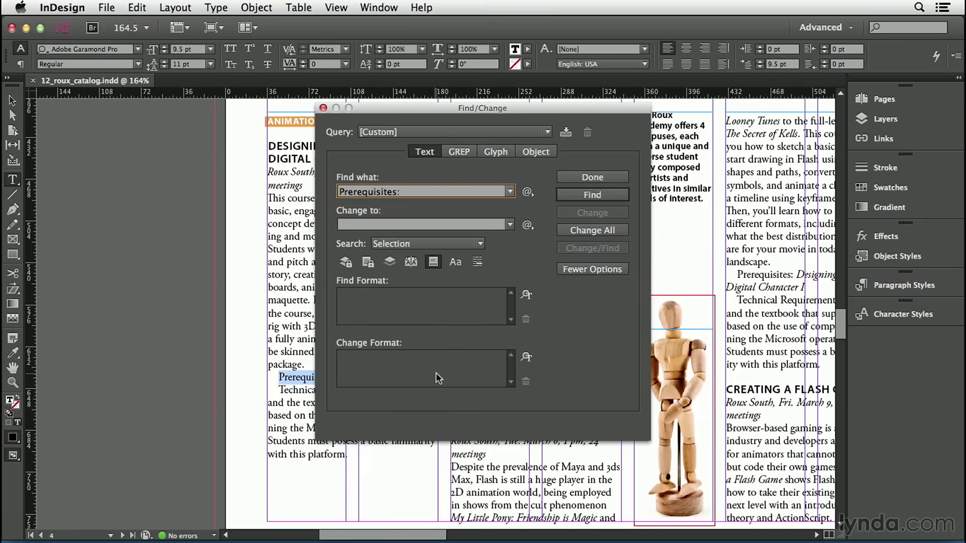
pyautogui.click(579, 269)
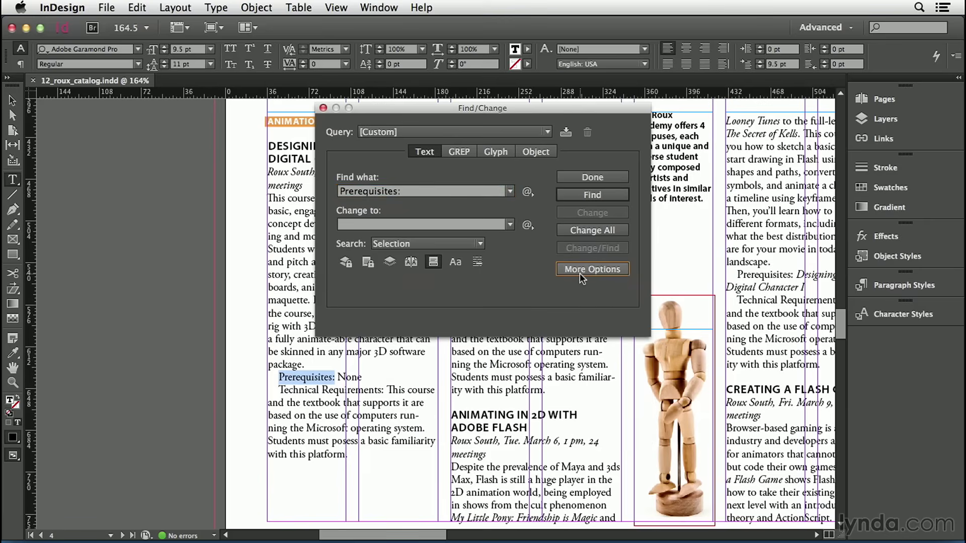
pyautogui.click(580, 272)
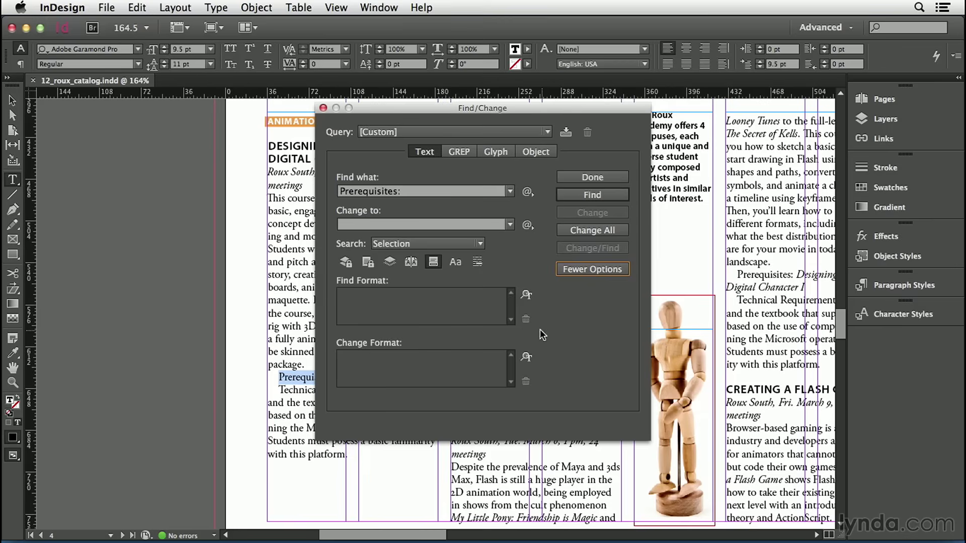
pyautogui.click(414, 378)
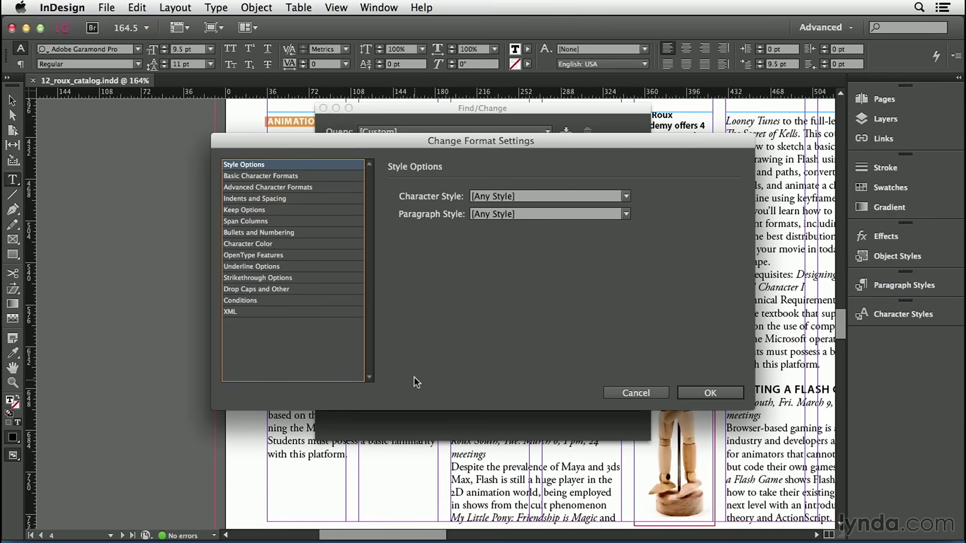
# - Set the replacement font to Myriad Pro at 10.5 pt, with no font style
pyautogui.click(315, 177)
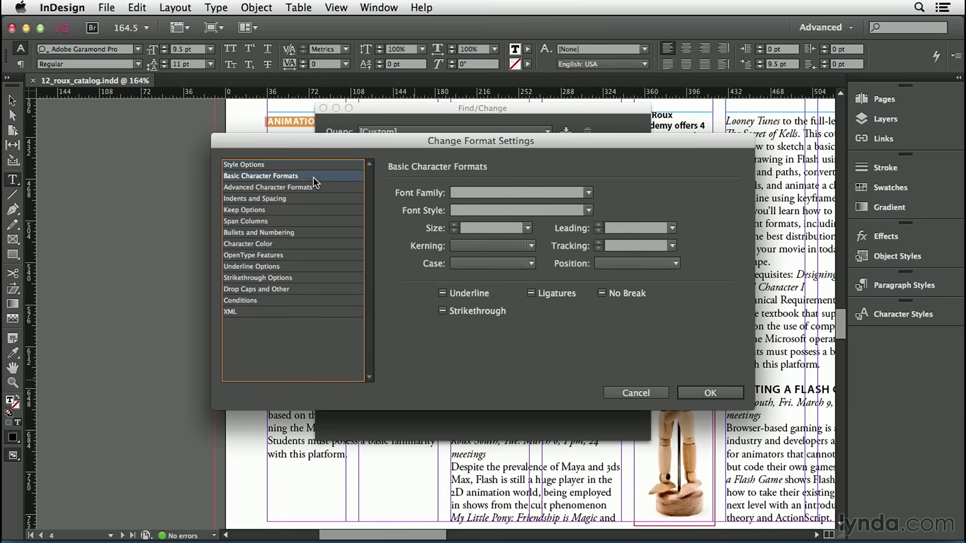
pyautogui.click(459, 194)
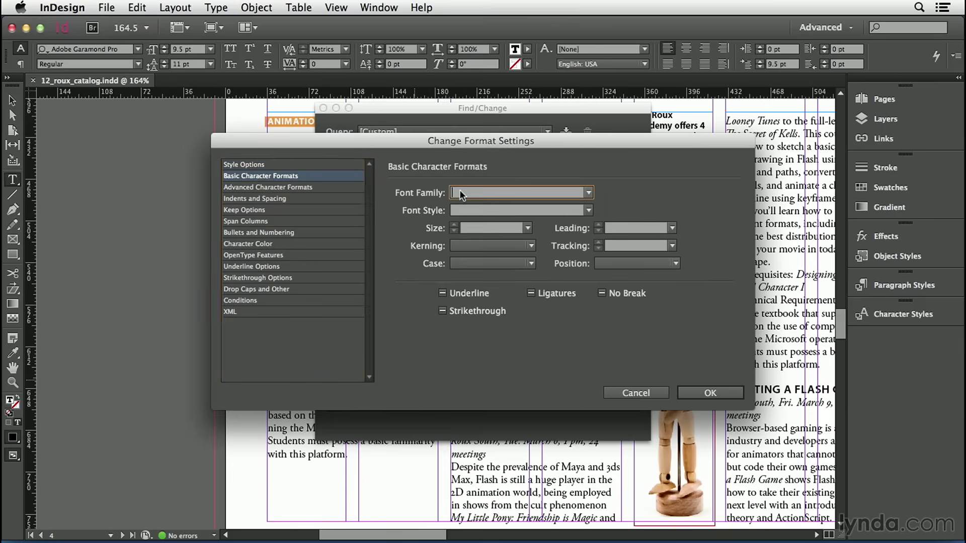
pyautogui.write('Myriad Pro')
pyautogui.press('Tab')
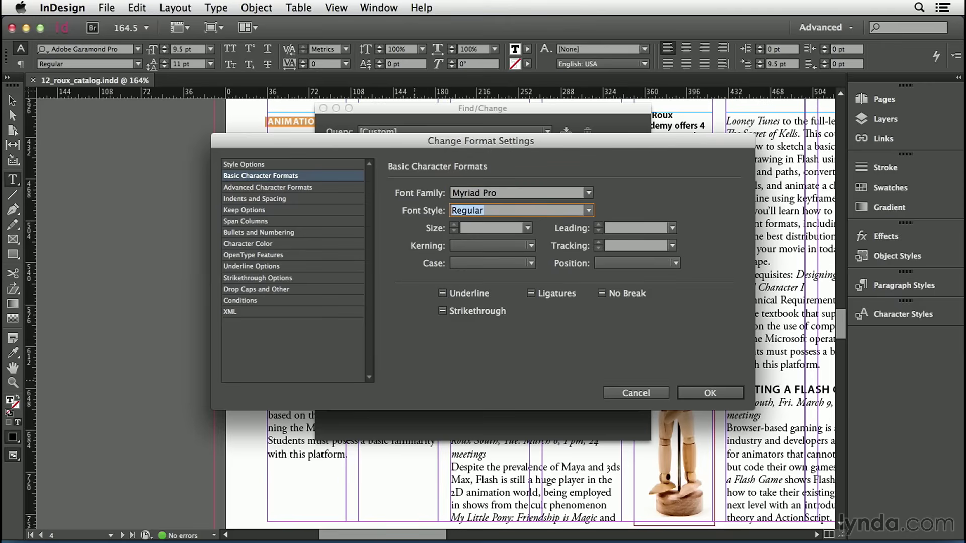
pyautogui.write('Bold Condensed')
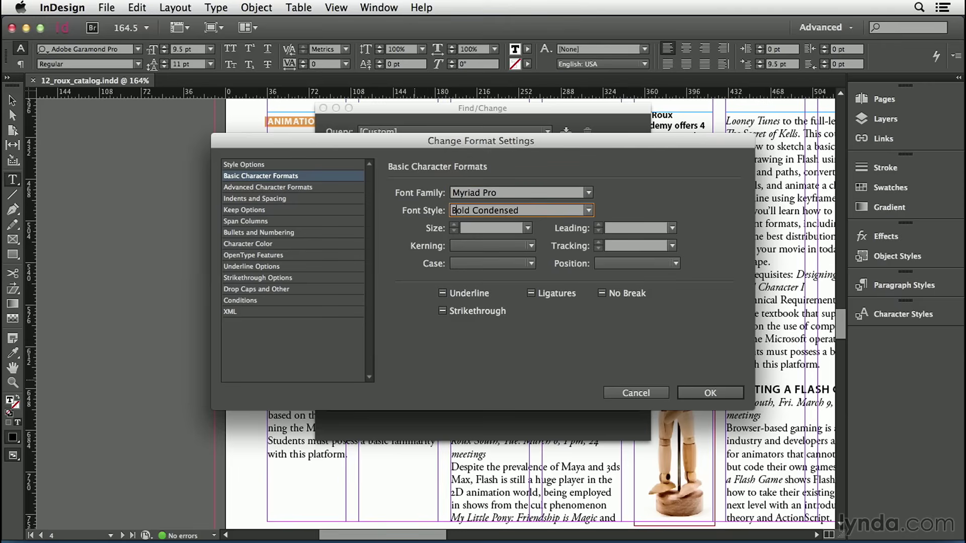
pyautogui.click(588, 210)
pyautogui.click(525, 336)
pyautogui.press('BackSpace')
pyautogui.press('BackSpace')
pyautogui.press('BackSpace')
pyautogui.press('BackSpace')
pyautogui.press('Tab')
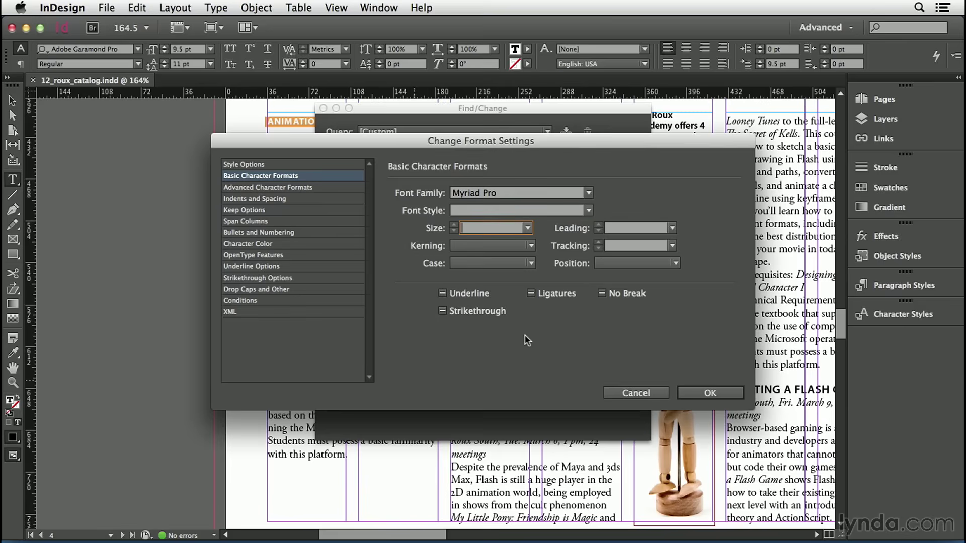
pyautogui.write('10.5')
# - Set the replacement colour to C=100 M=90 Y=10 K=0 and confirm the formatting
pyautogui.click(275, 243)
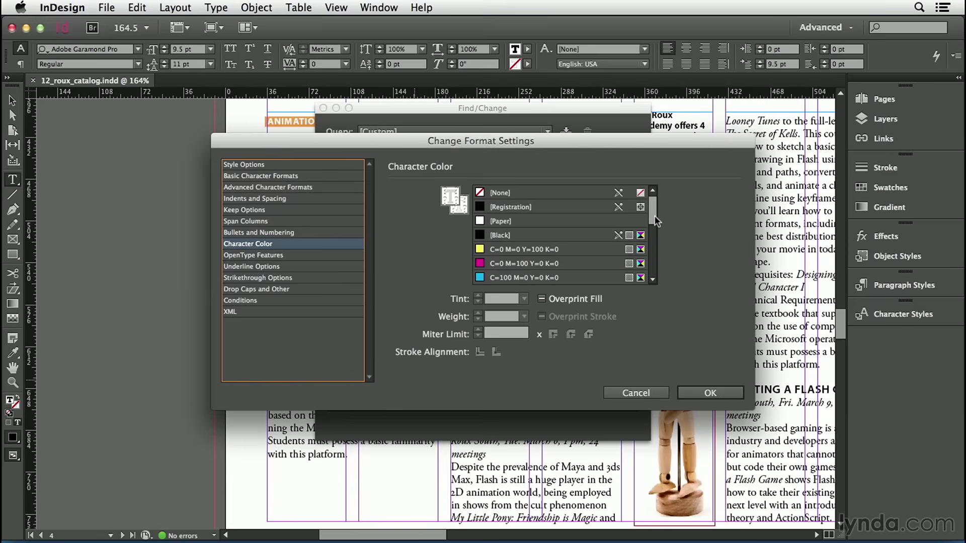
pyautogui.moveTo(654, 215); pyautogui.dragTo(654, 231)
pyautogui.click(551, 235)
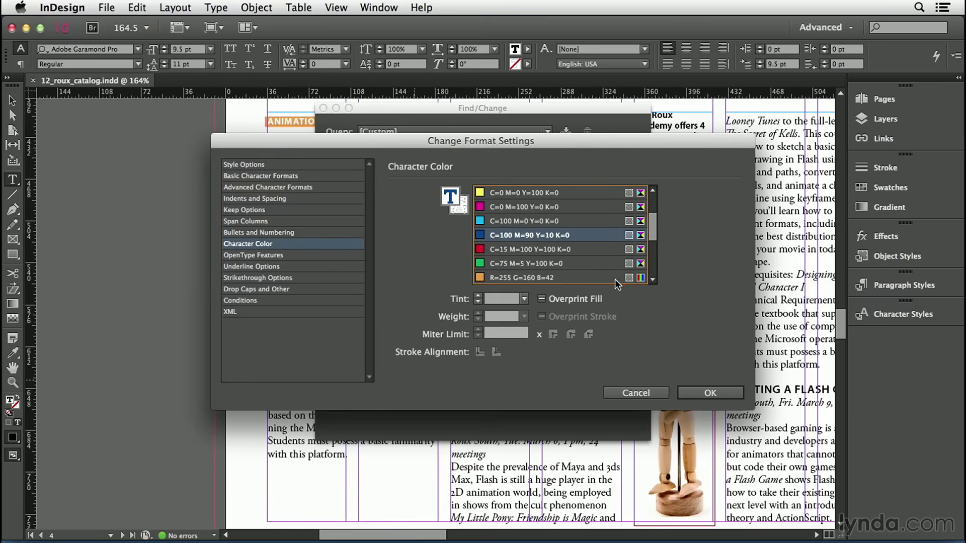
pyautogui.click(702, 394)
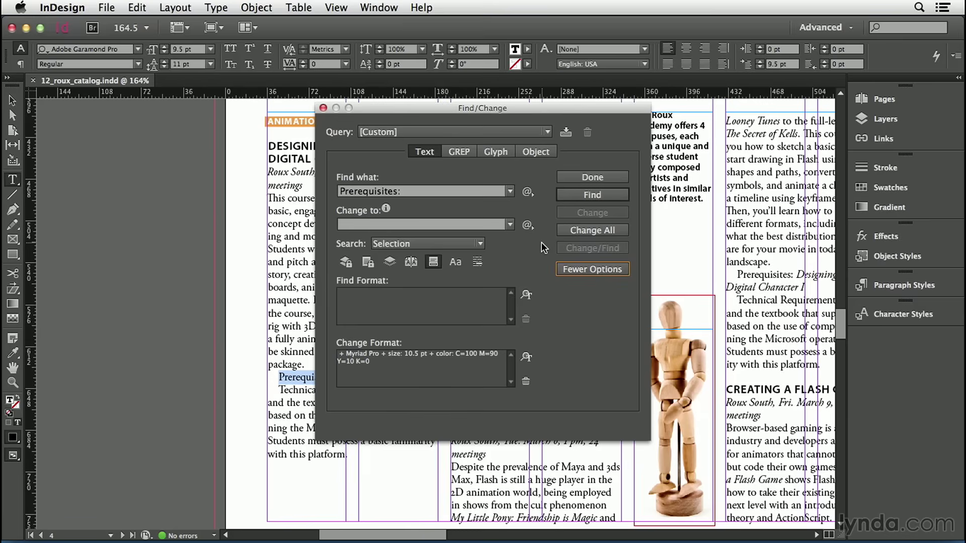
# - Run Change All with Search set to Story, reformatting 14 'Prerequisites:' labels
pyautogui.click(480, 245)
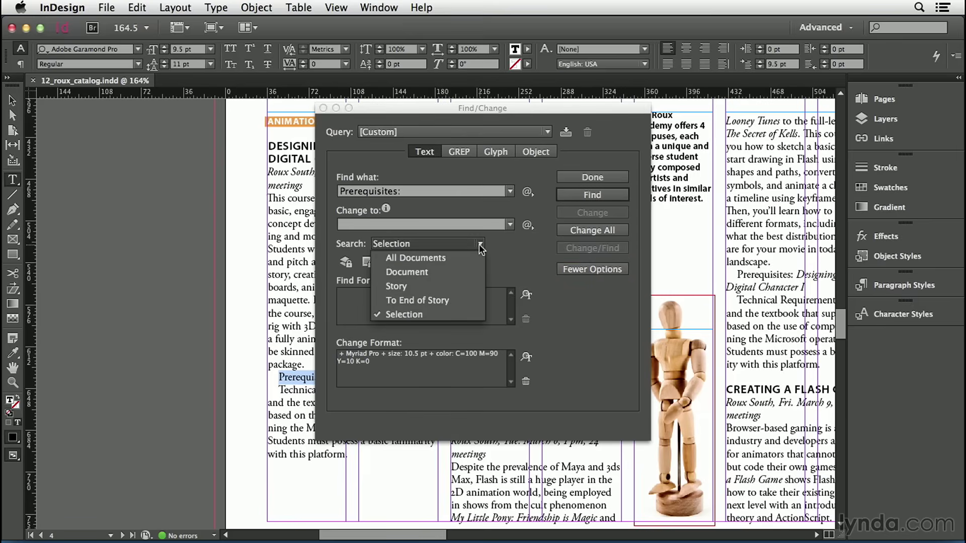
pyautogui.click(466, 286)
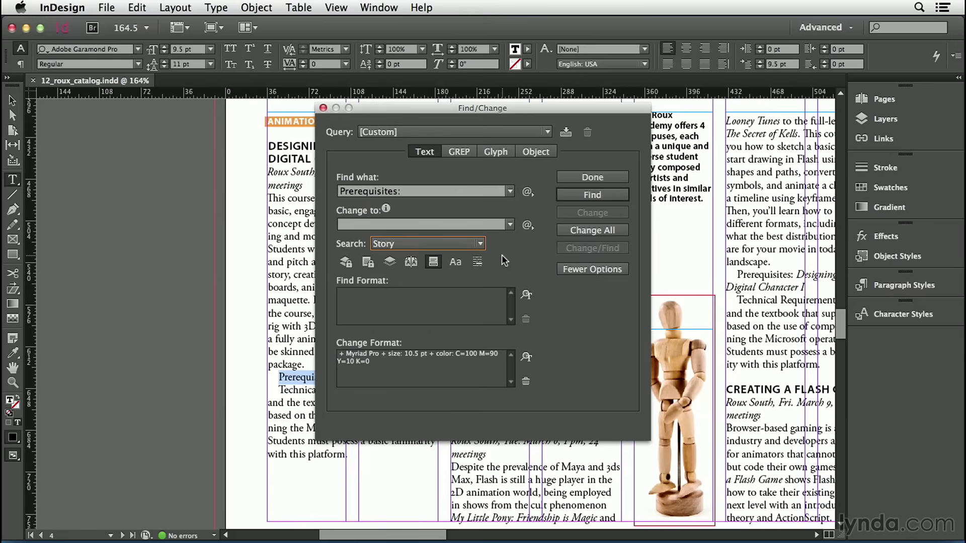
pyautogui.click(588, 232)
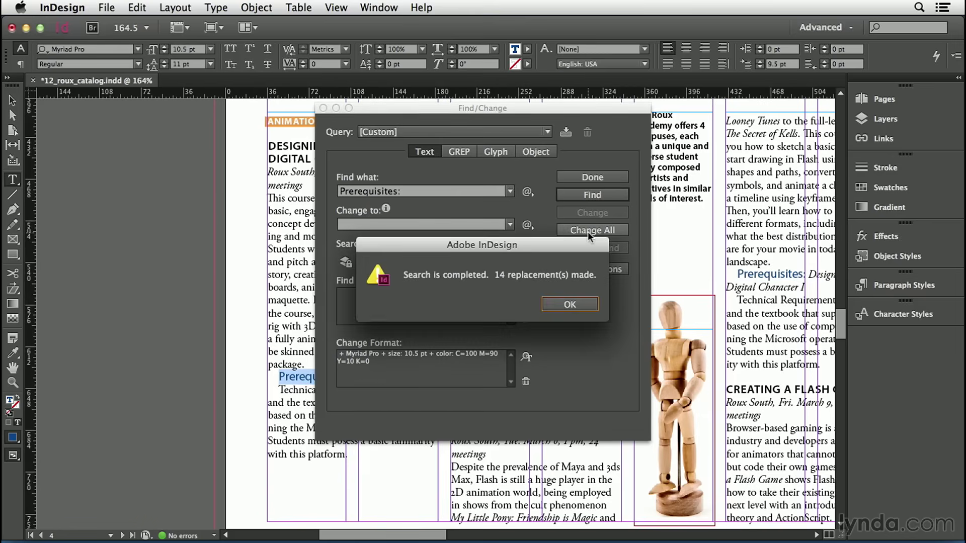
pyautogui.click(551, 303)
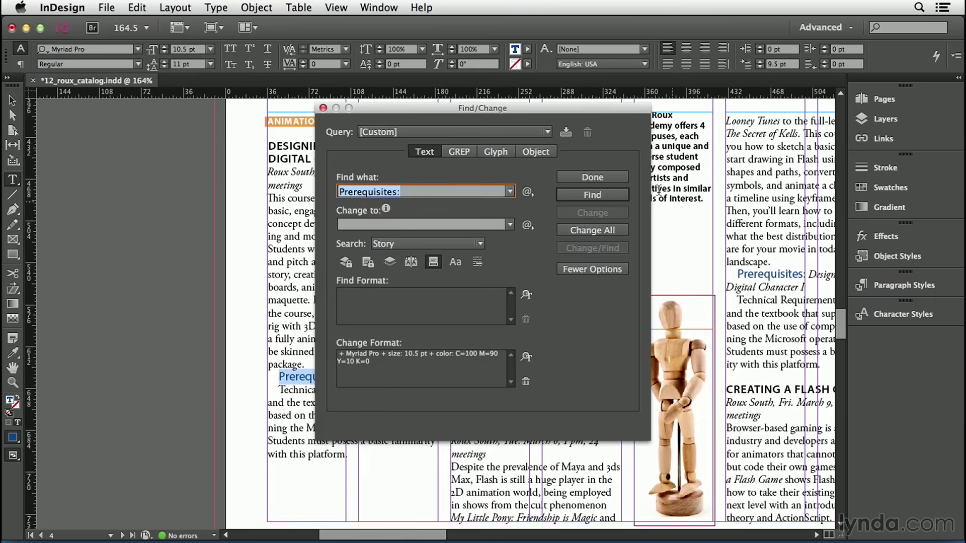
# - Copy 'Technical Requirements:' into Find what and Change All across the story, reformatting 14 labels
pyautogui.click(613, 178)
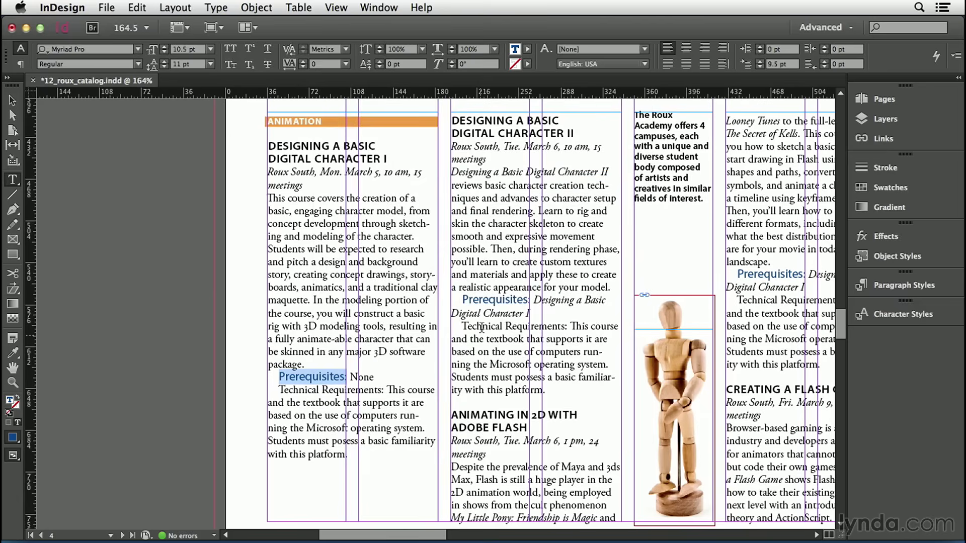
pyautogui.moveTo(461, 326); pyautogui.dragTo(567, 326)
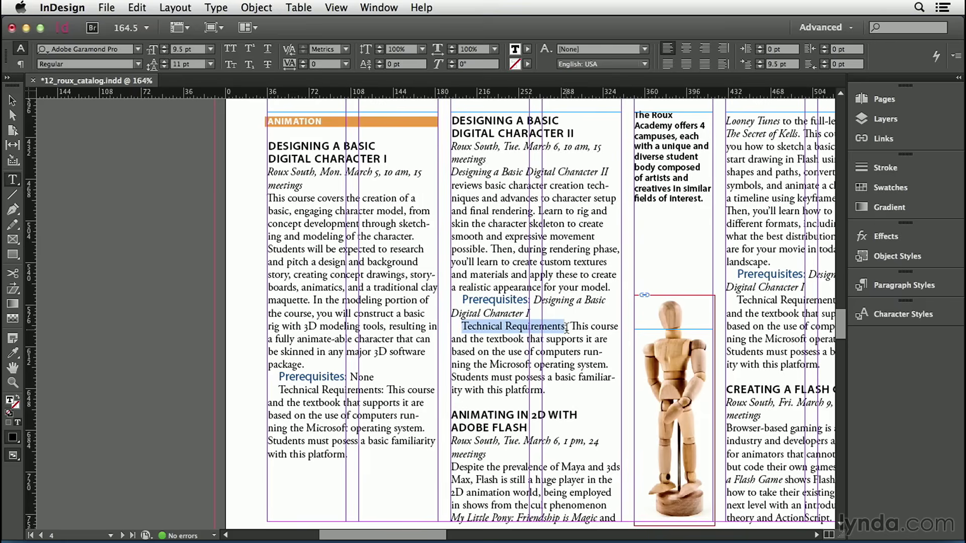
pyautogui.press('super+c')
pyautogui.press('super+f')
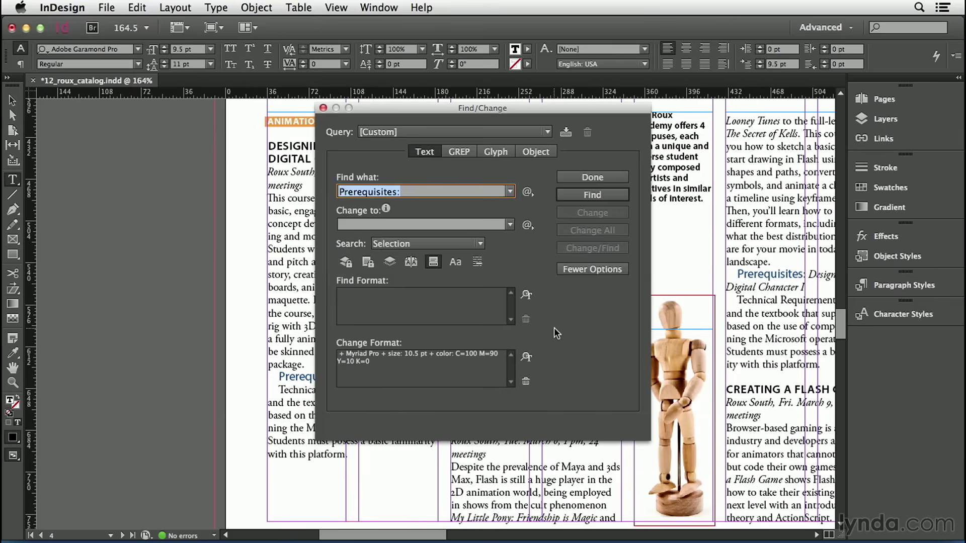
pyautogui.press('super+v')
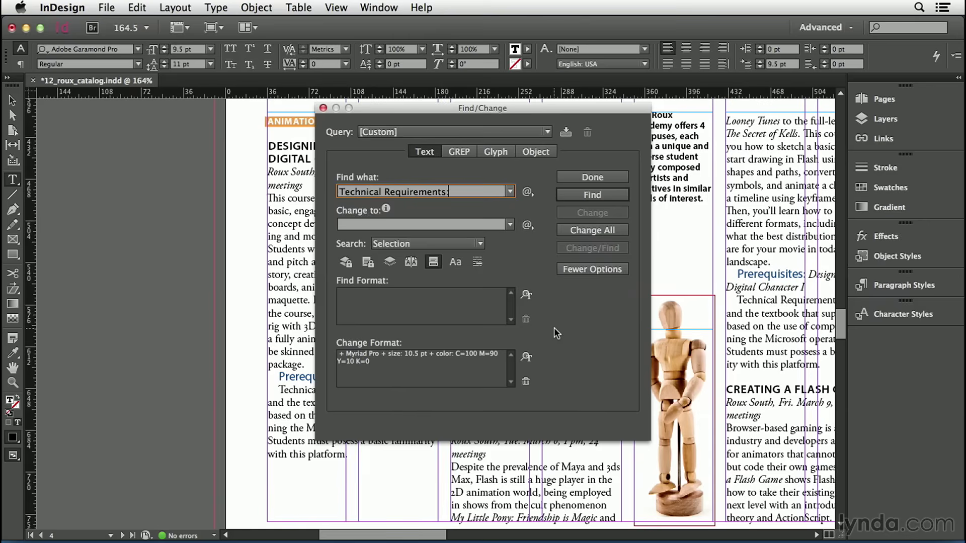
pyautogui.click(459, 245)
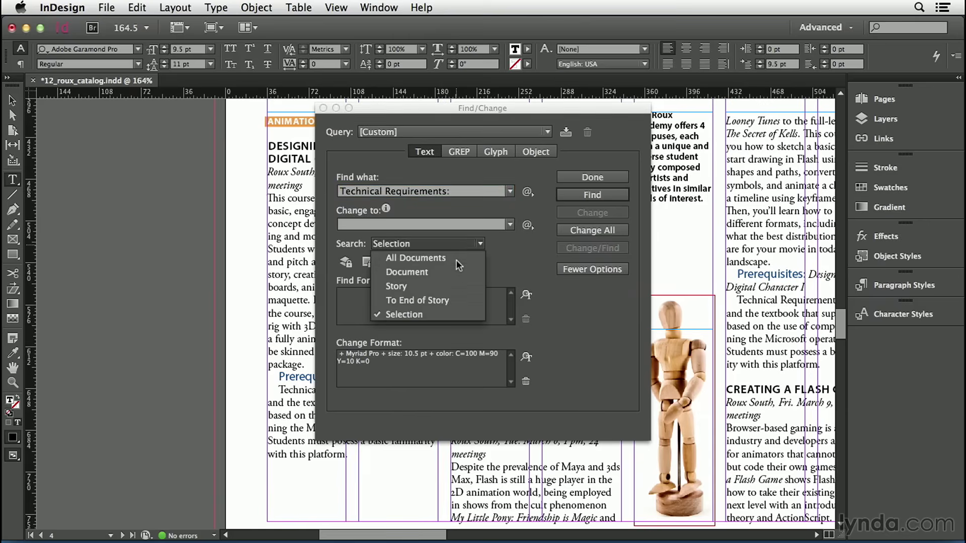
pyautogui.click(455, 285)
pyautogui.click(581, 232)
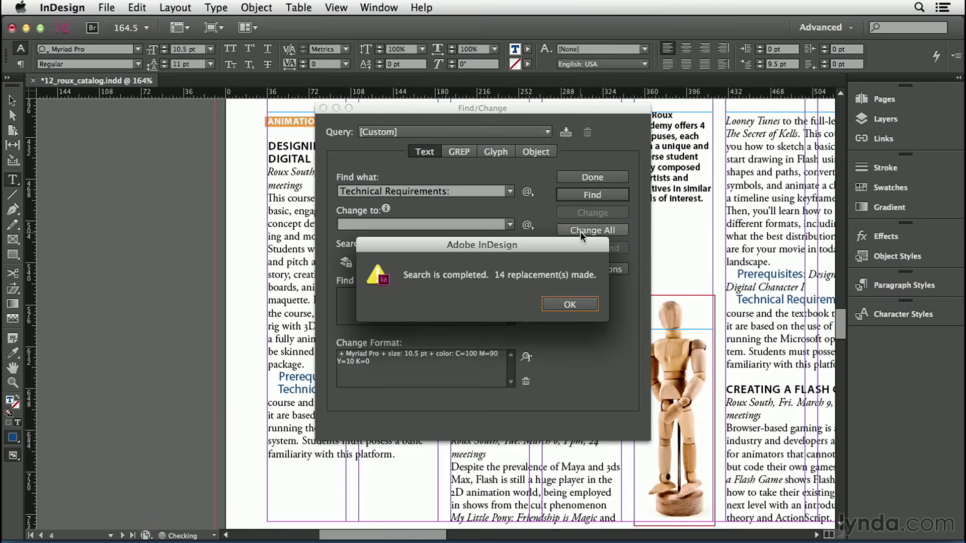
pyautogui.click(573, 302)
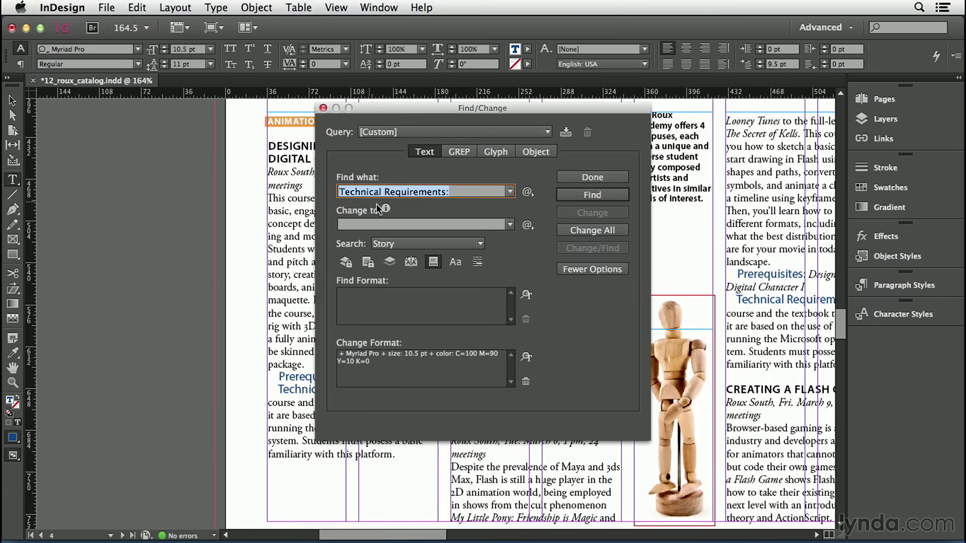
# - Empty Find what and set Find Format to the C=100 M=90 Y=10 K=0 character colour
pyautogui.press('BackSpace')
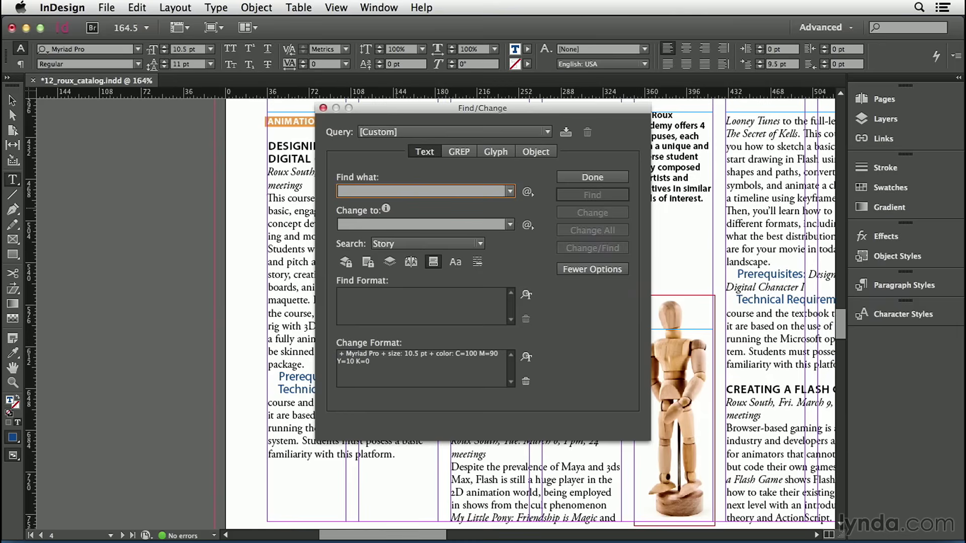
pyautogui.click(419, 299)
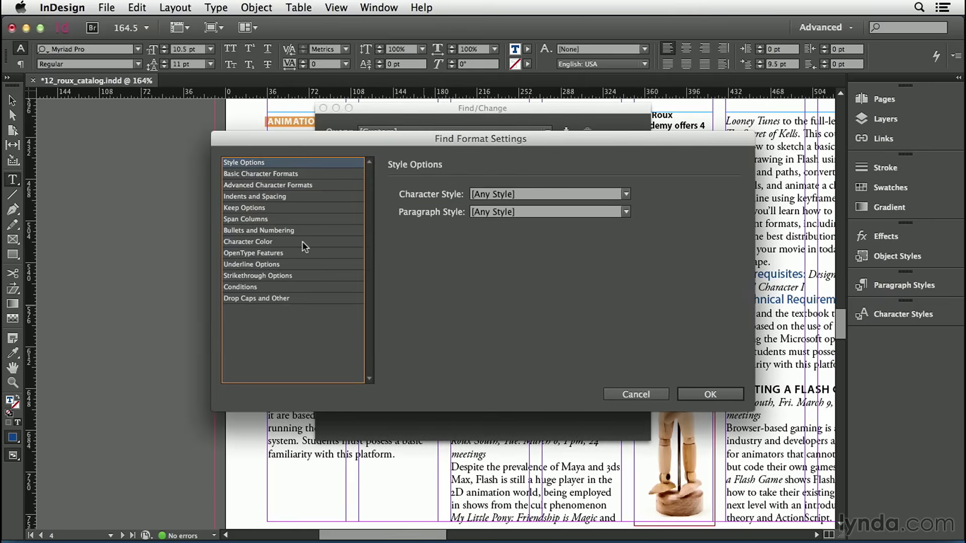
pyautogui.click(272, 241)
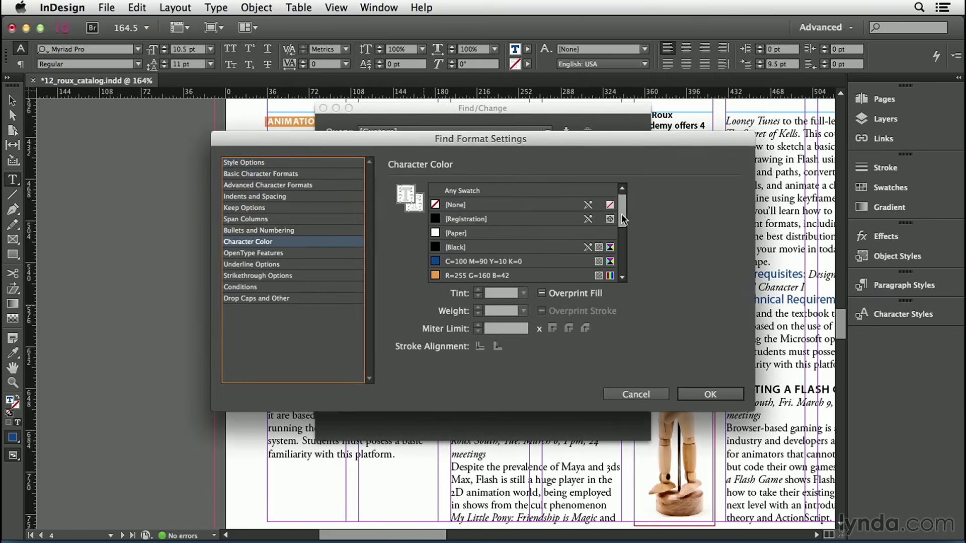
pyautogui.moveTo(621, 214); pyautogui.dragTo(620, 225)
pyautogui.click(510, 234)
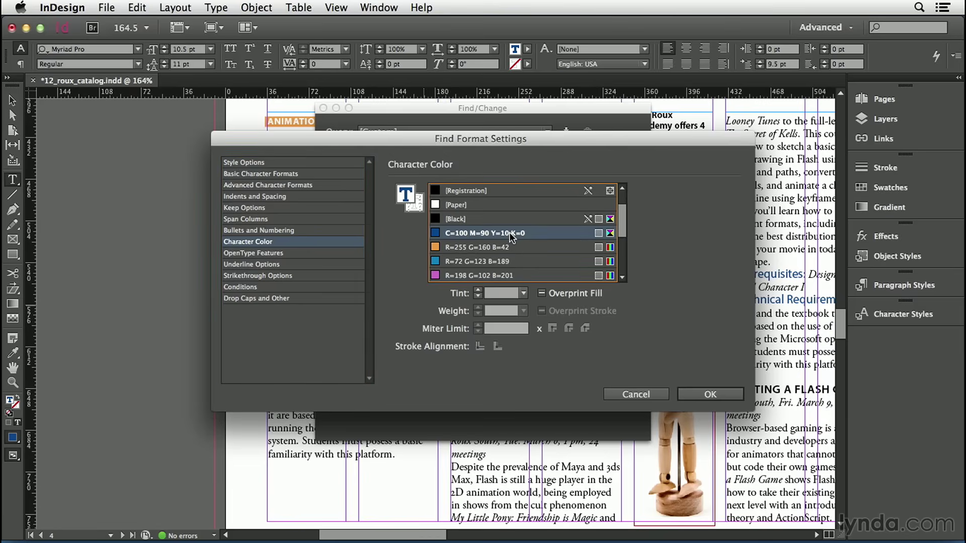
pyautogui.click(710, 395)
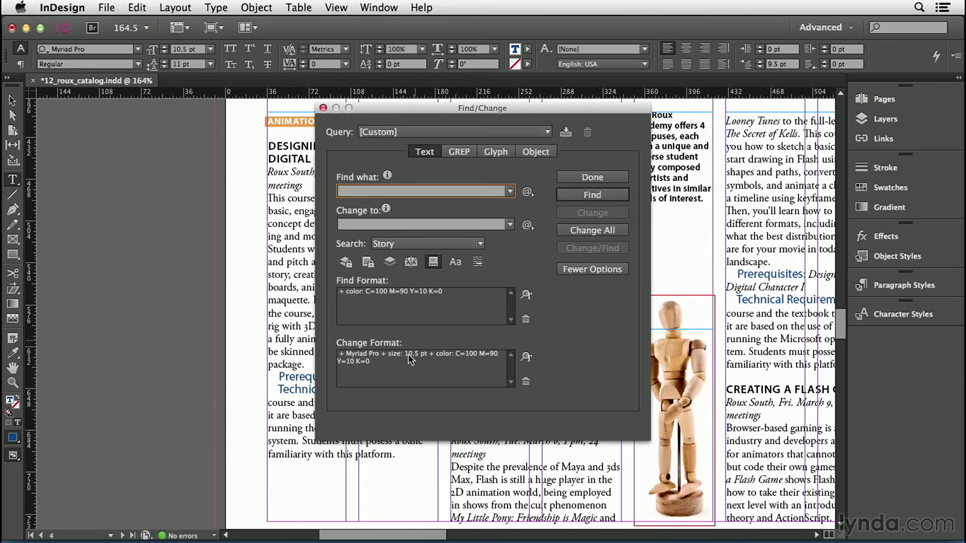
# - Remove Myriad Pro and 10.5 pt from Change Format and set its colour to R=255 G=160 B=42
pyautogui.click(400, 369)
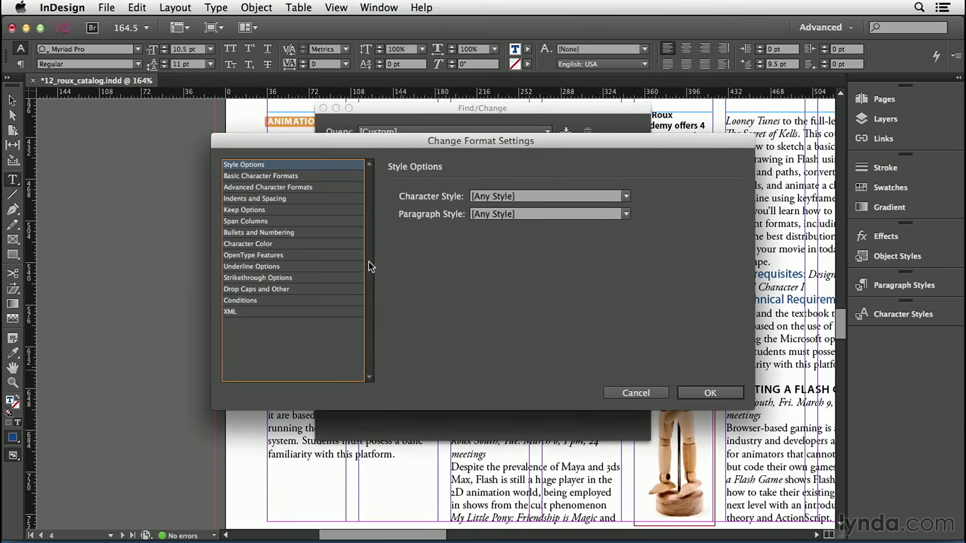
pyautogui.click(312, 176)
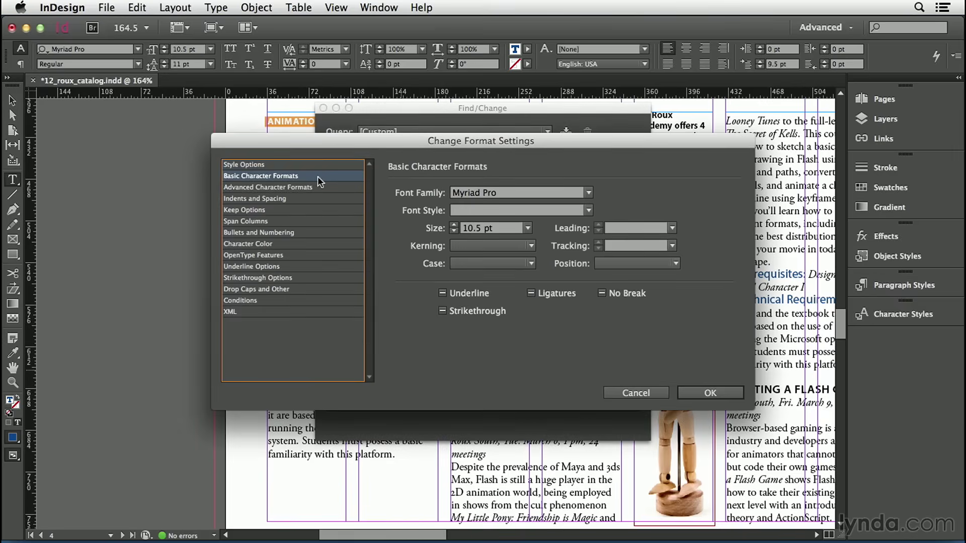
pyautogui.click(499, 192)
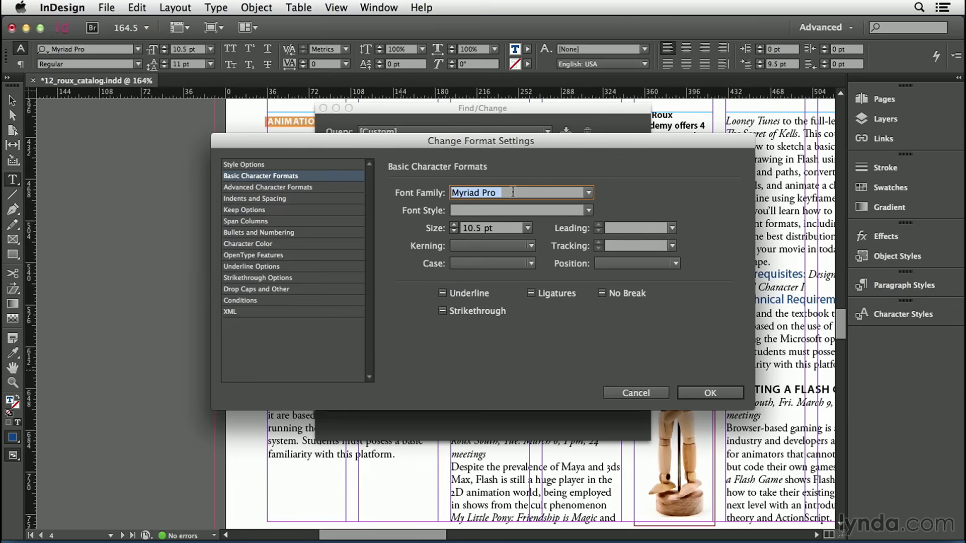
pyautogui.press('BackSpace')
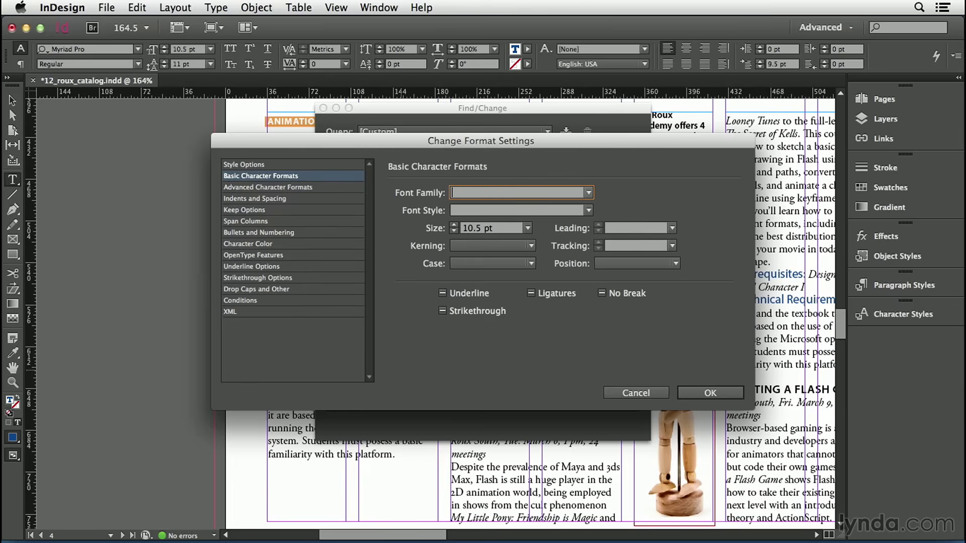
pyautogui.click(497, 229)
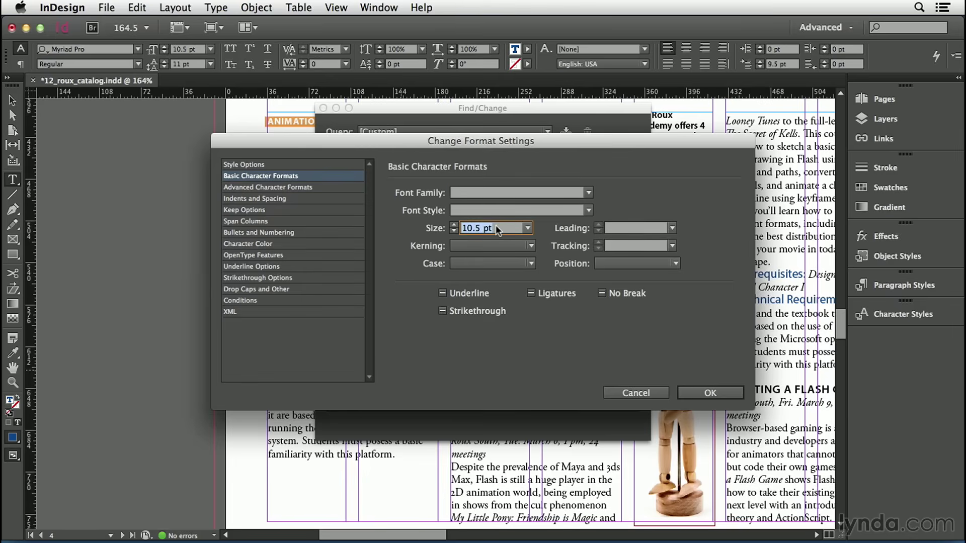
pyautogui.press('BackSpace')
pyautogui.click(278, 245)
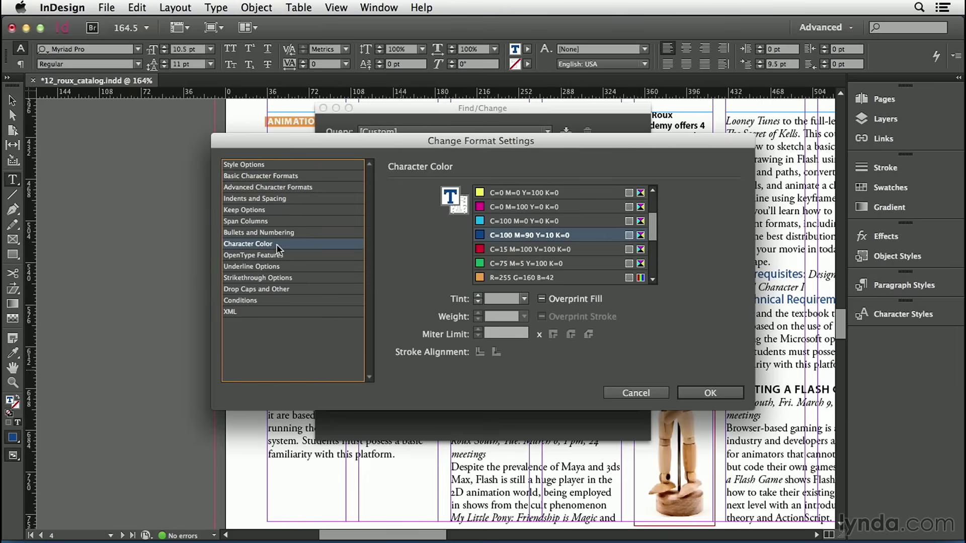
pyautogui.click(524, 277)
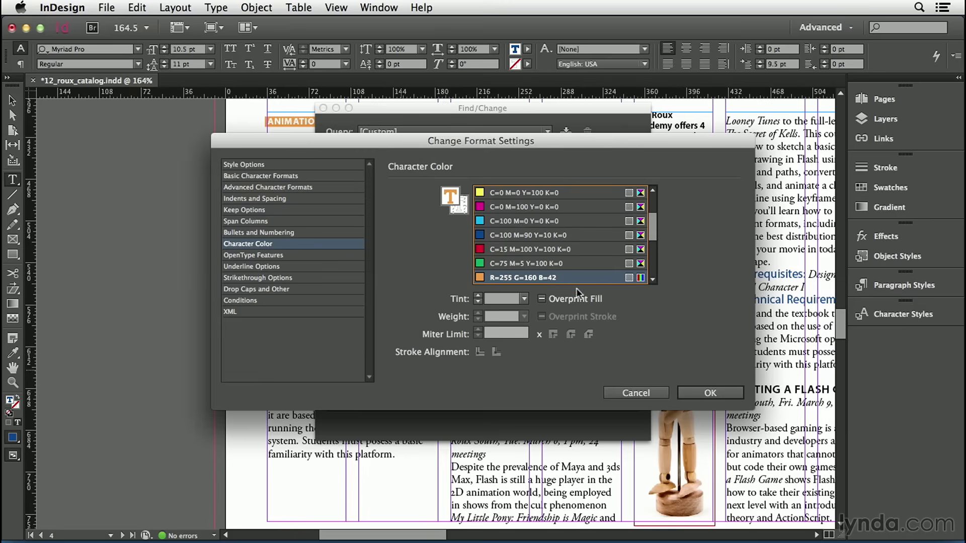
pyautogui.click(709, 393)
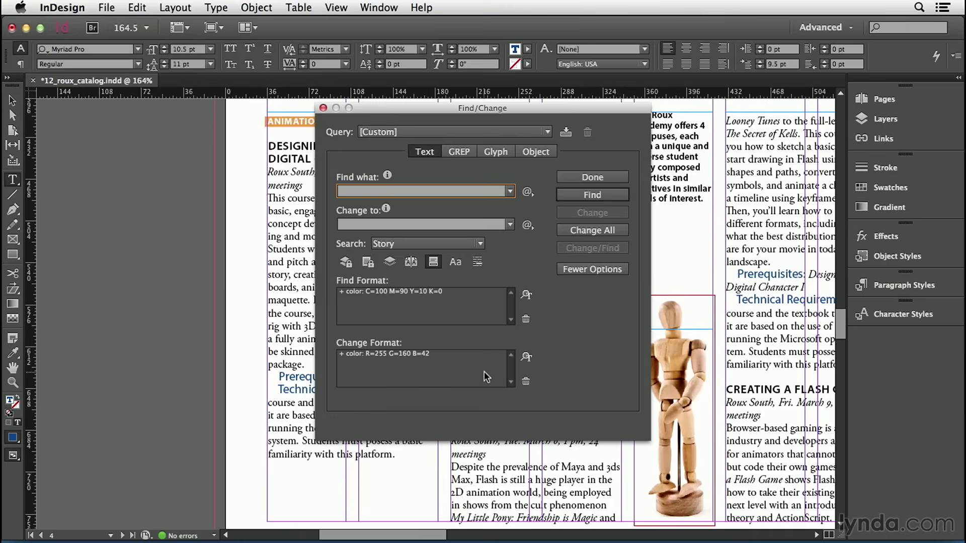
# - Change All to recolour the 28 C=100 M=90 Y=10 K=0 label instances to R=255 G=160 B=42
pyautogui.click(596, 230)
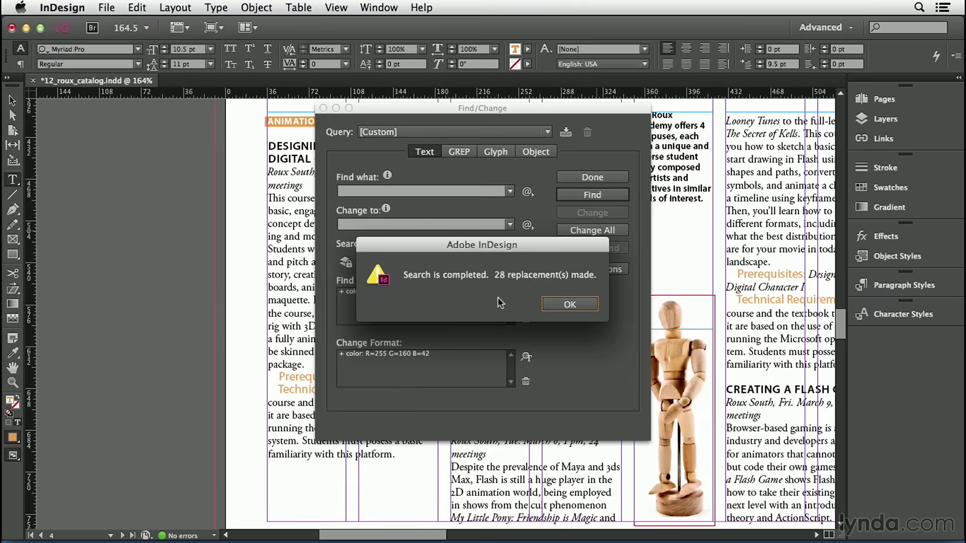
pyautogui.click(563, 305)
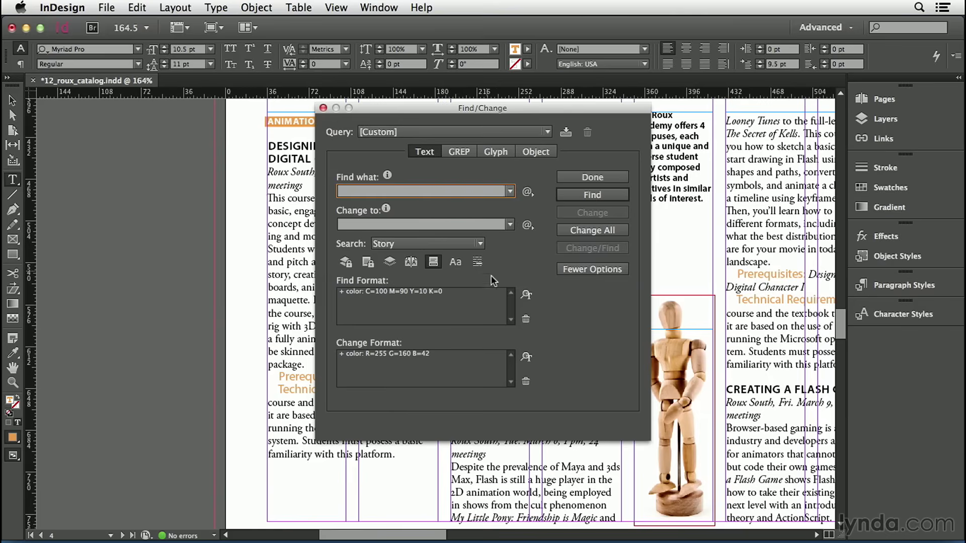
# - Delete both the Find Format blue colour and the Change Format orange colour settings
pyautogui.click(526, 321)
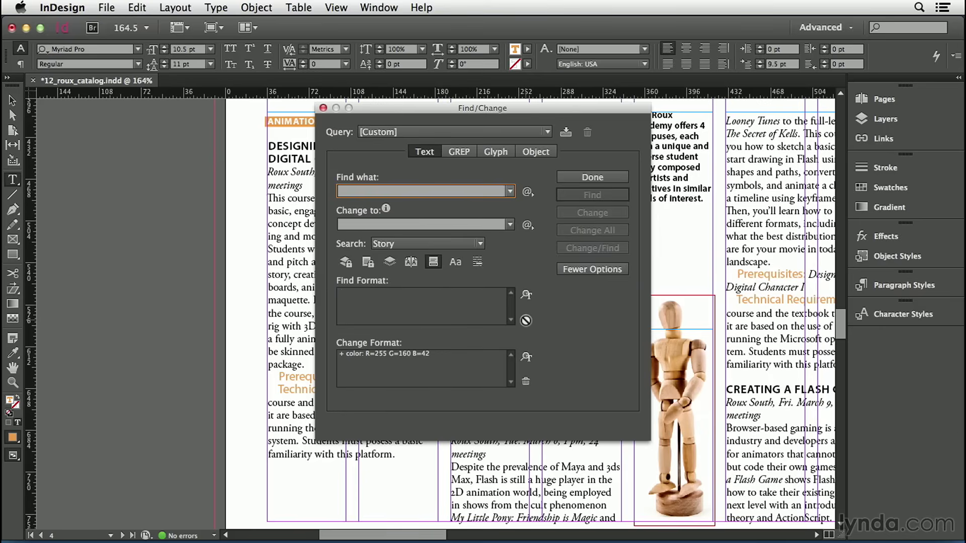
pyautogui.click(526, 384)
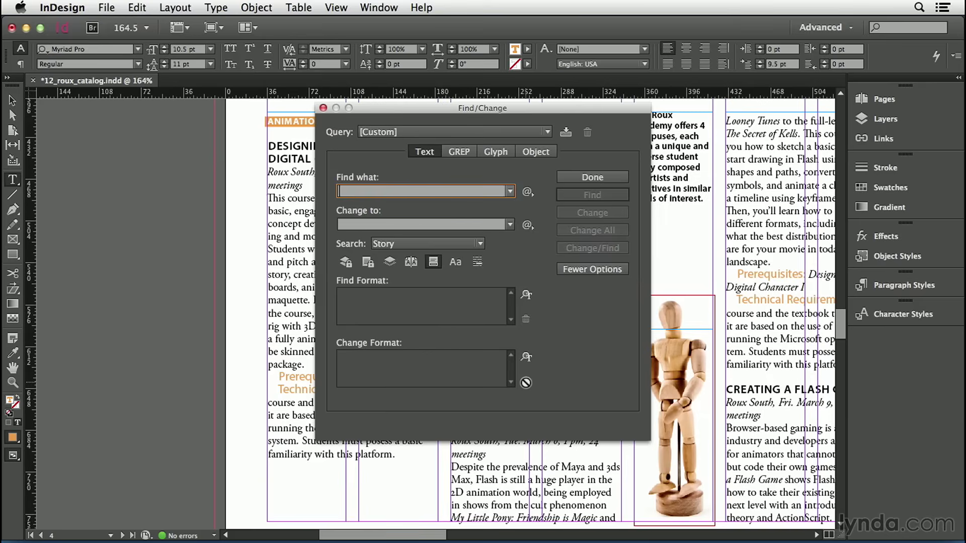